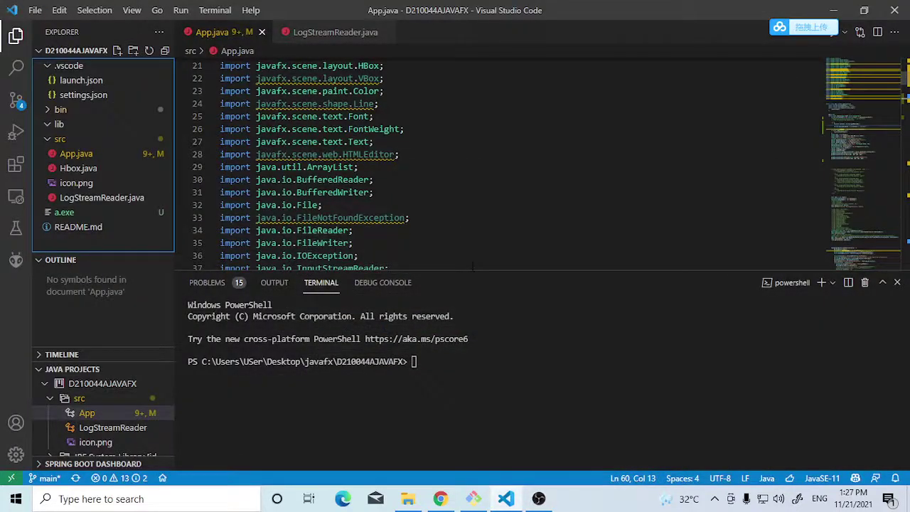
pyautogui.scroll(-5, 427, 178)
pyautogui.scroll(4, 427, 178)
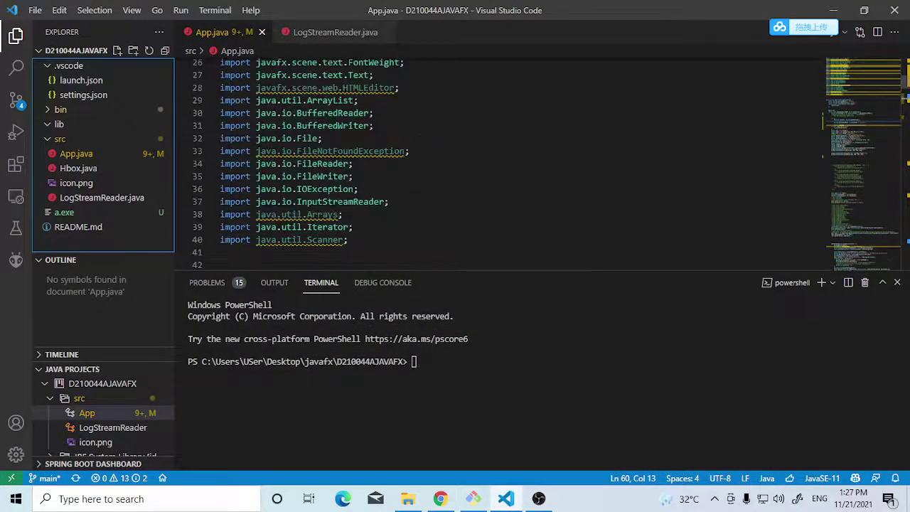
# - Review App.java's import lines and the line building the a.exe path
pyautogui.moveTo(353, 164)
pyautogui.mouseDown()
pyautogui.moveTo(342, 214)
pyautogui.moveTo(221, 63)
pyautogui.mouseUp()
pyautogui.scroll(-8, 427, 177)
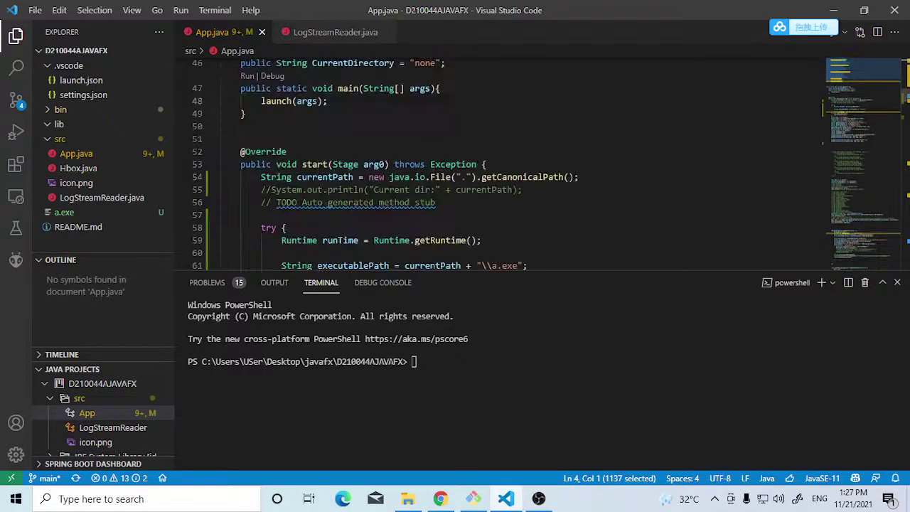
pyautogui.scroll(-3, 378, 165)
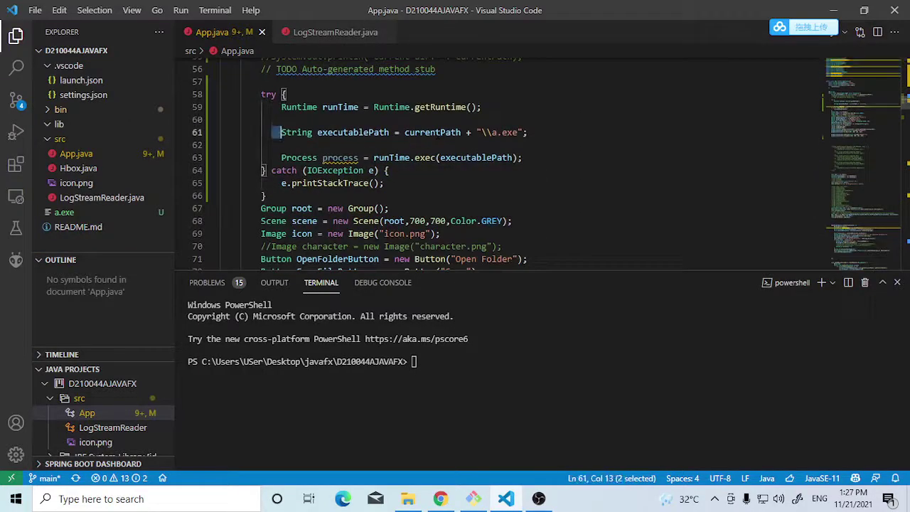
pyautogui.moveTo(282, 133); pyautogui.dragTo(528, 133)
pyautogui.click(281, 133)
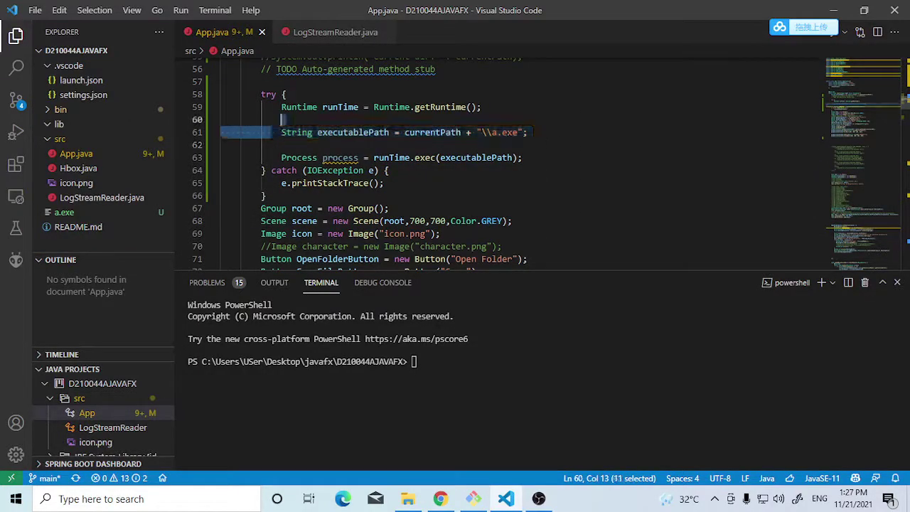
pyautogui.moveTo(281, 133); pyautogui.dragTo(527, 132)
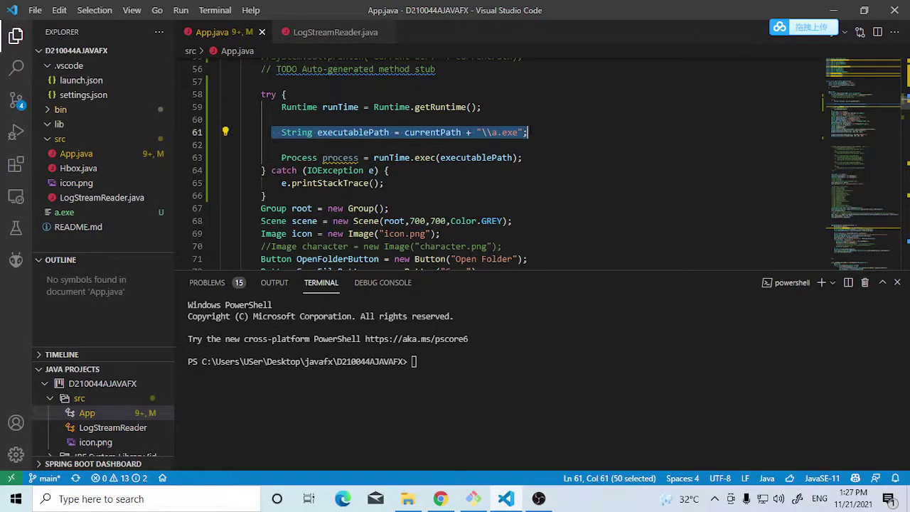
pyautogui.click(528, 132)
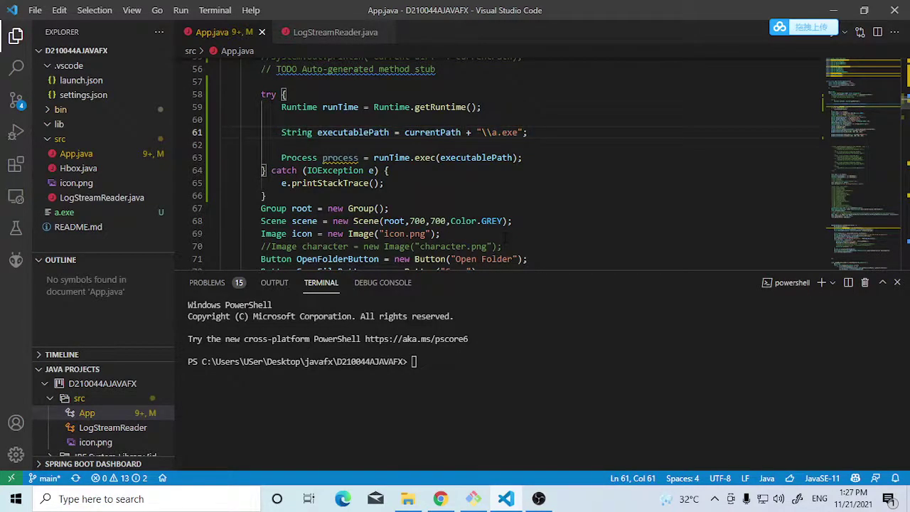
# - Check the zombie-ddos control page in the browser, then return to the editor
pyautogui.click(441, 498)
pyautogui.write('zom')
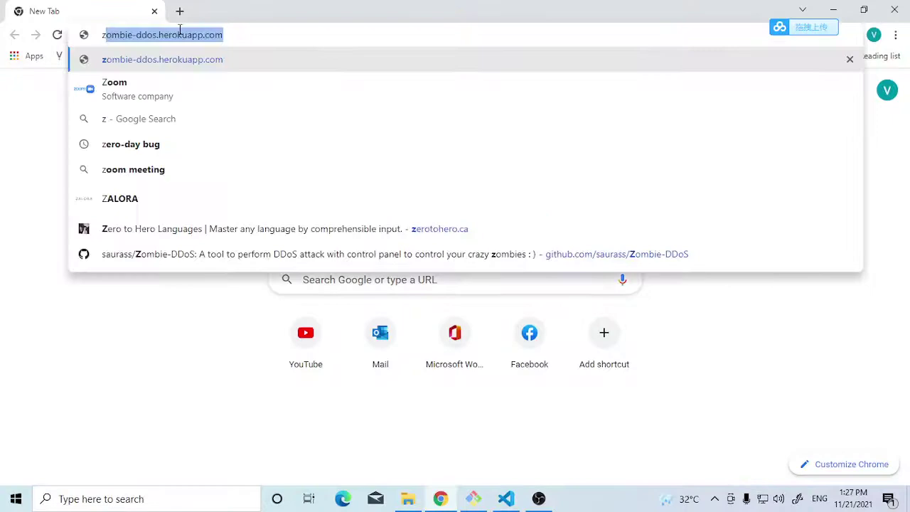
pyautogui.press('Return')
pyautogui.moveTo(402, 108); pyautogui.dragTo(658, 347)
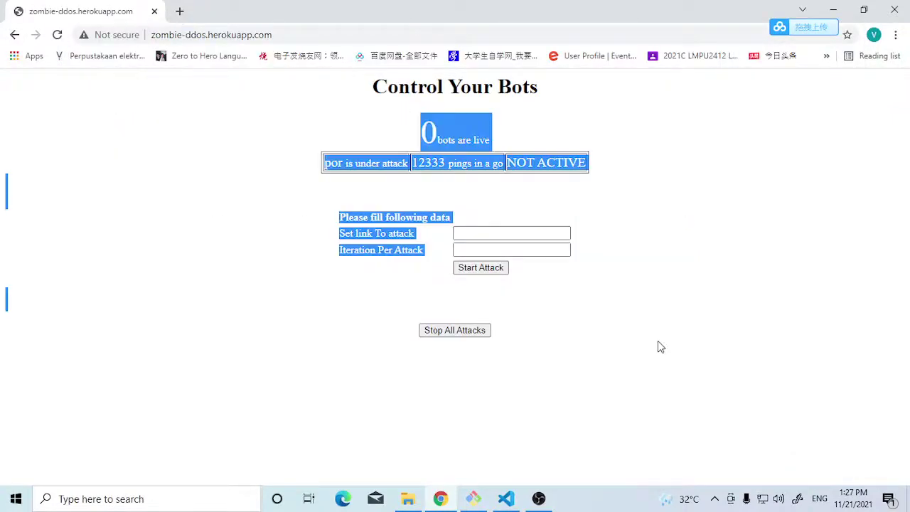
pyautogui.click(658, 347)
pyautogui.click(506, 498)
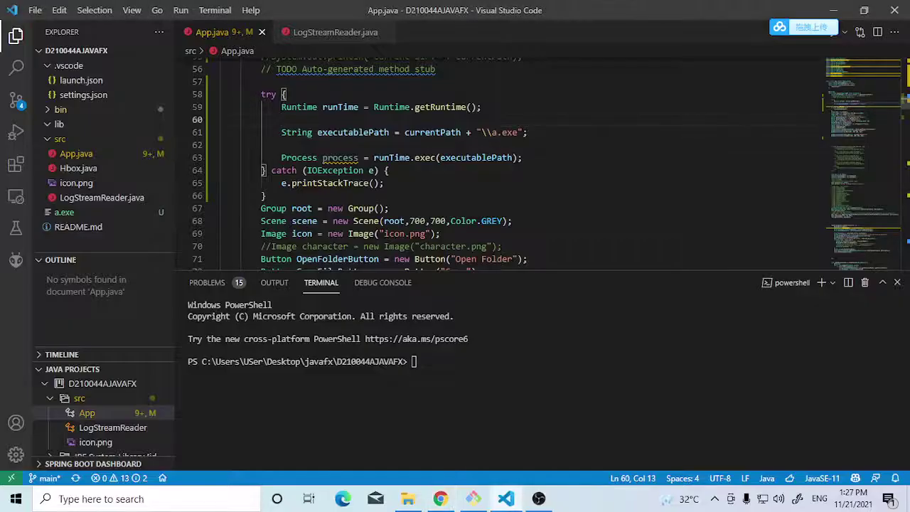
# - Run App.java, maximize the Java Studio Code window, and close its folder dialog
pyautogui.moveTo(261, 94); pyautogui.dragTo(267, 196)
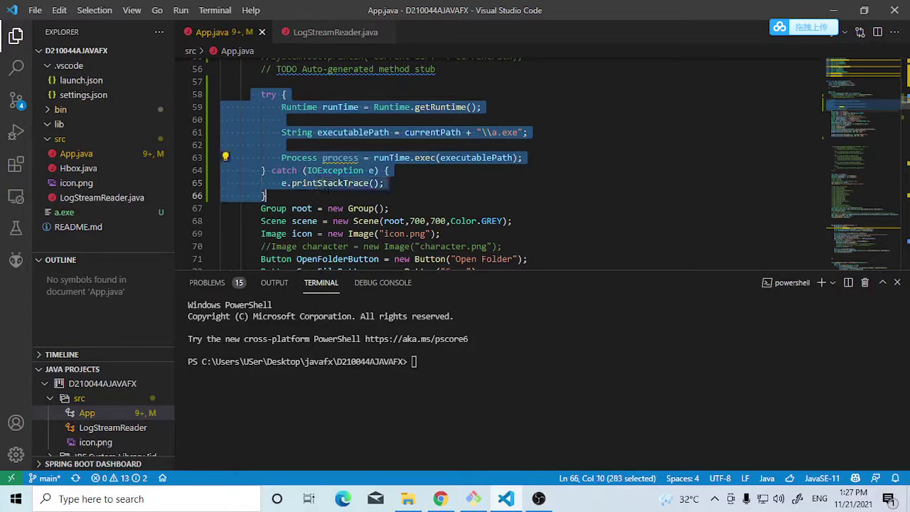
pyautogui.click(525, 158)
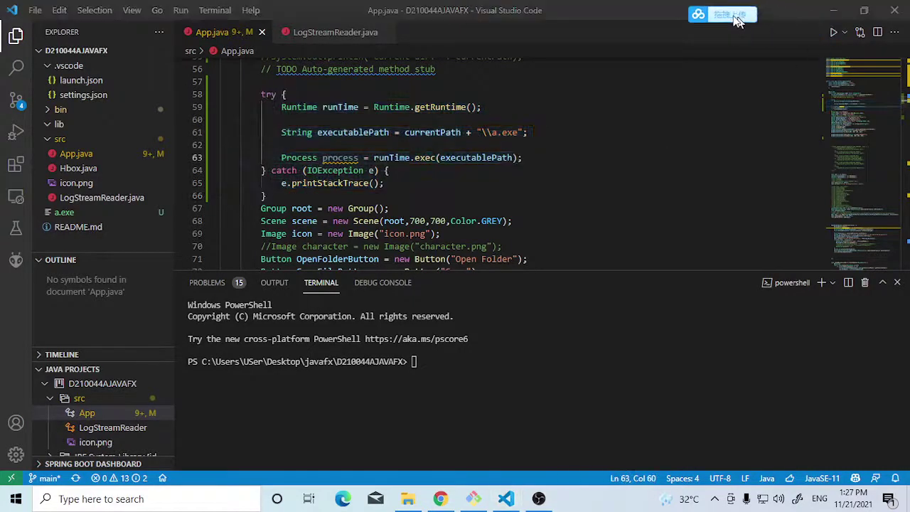
pyautogui.click(834, 32)
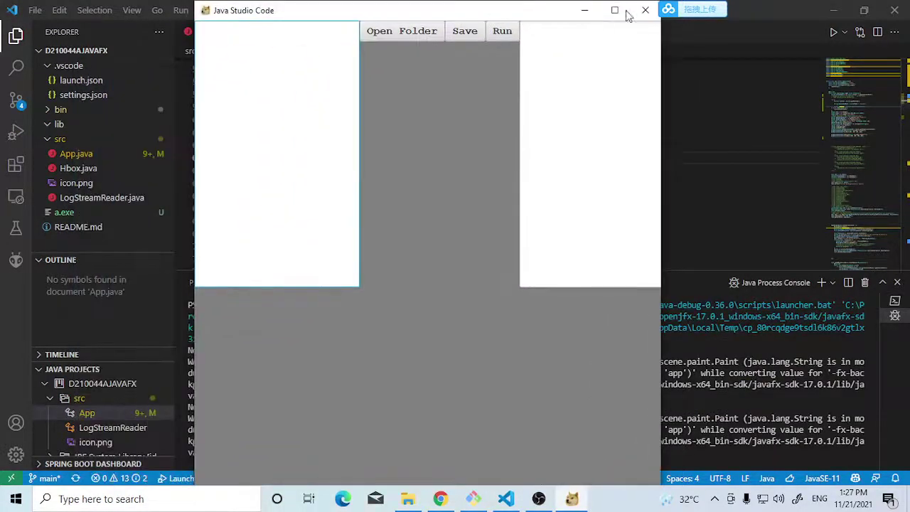
pyautogui.click(615, 10)
pyautogui.click(399, 77)
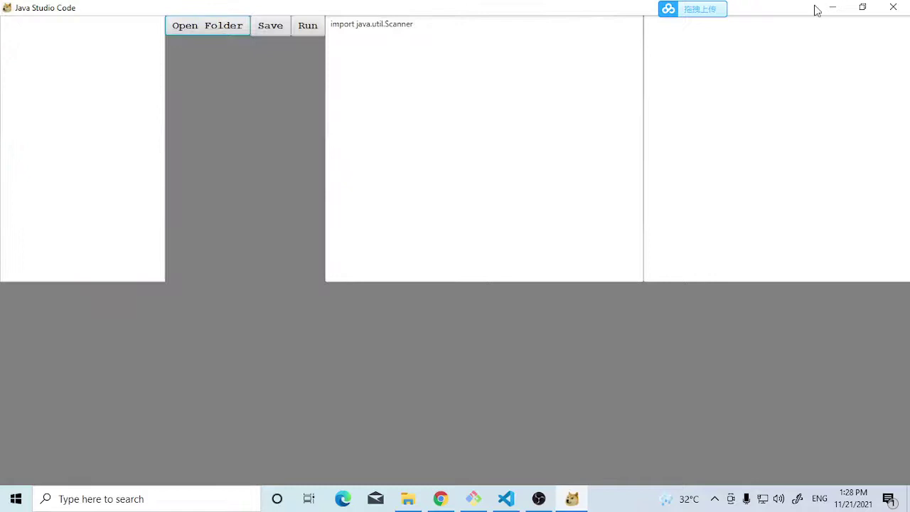
pyautogui.click(834, 8)
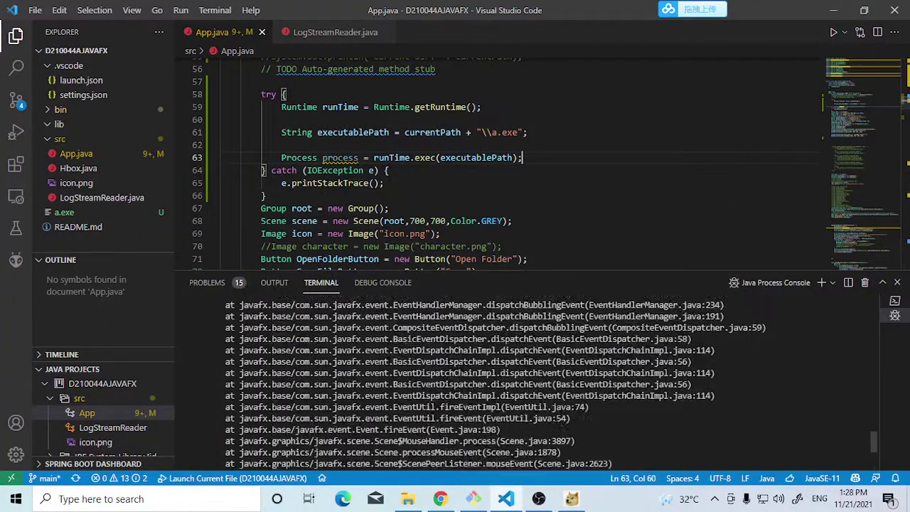
pyautogui.scroll(5, 498, 384)
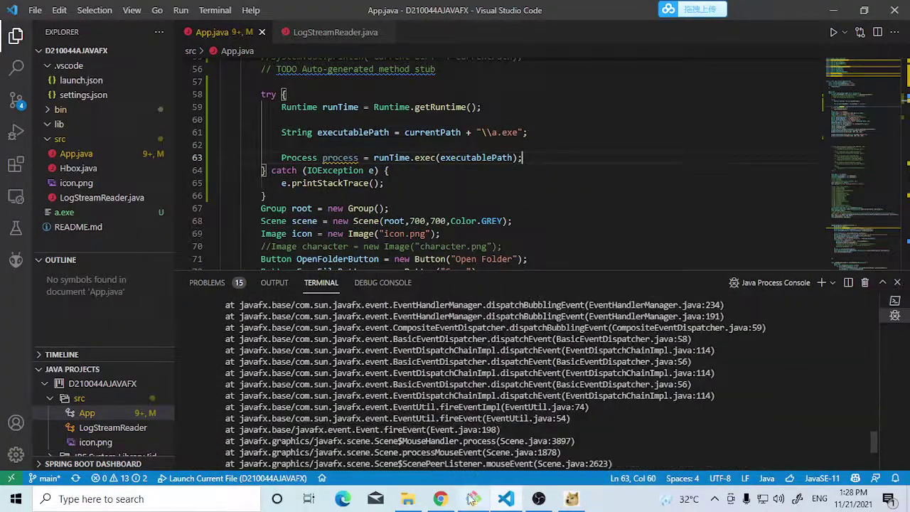
# - Reload the zombie-ddos control page and paste its address into a new tab
pyautogui.click(441, 498)
pyautogui.click(57, 35)
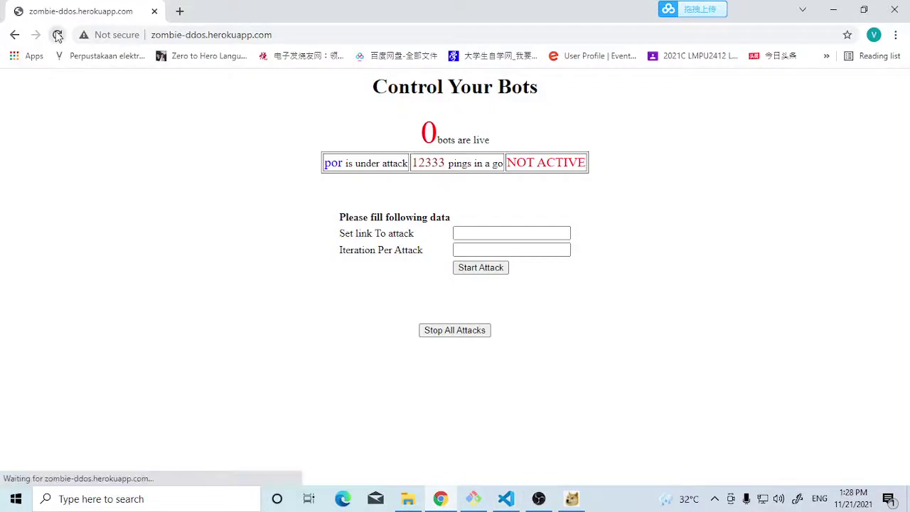
pyautogui.click(177, 11)
pyautogui.write('z')
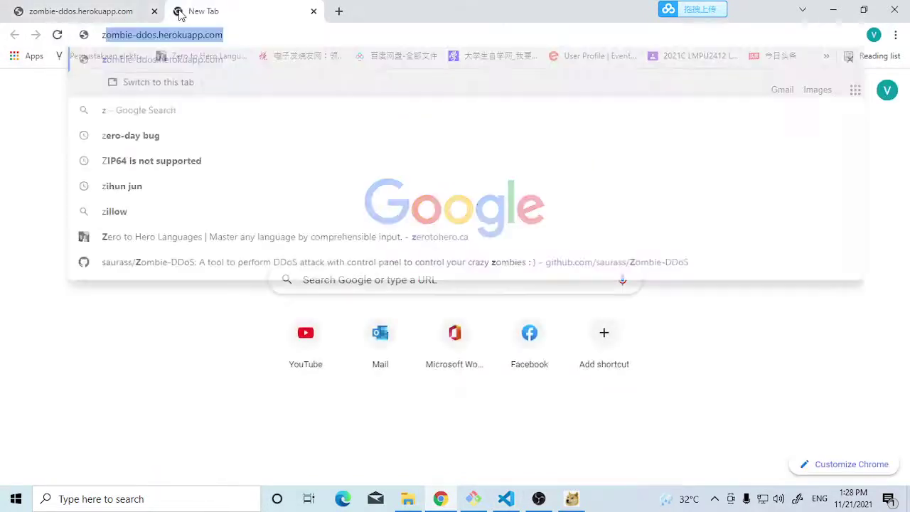
pyautogui.press('Return')
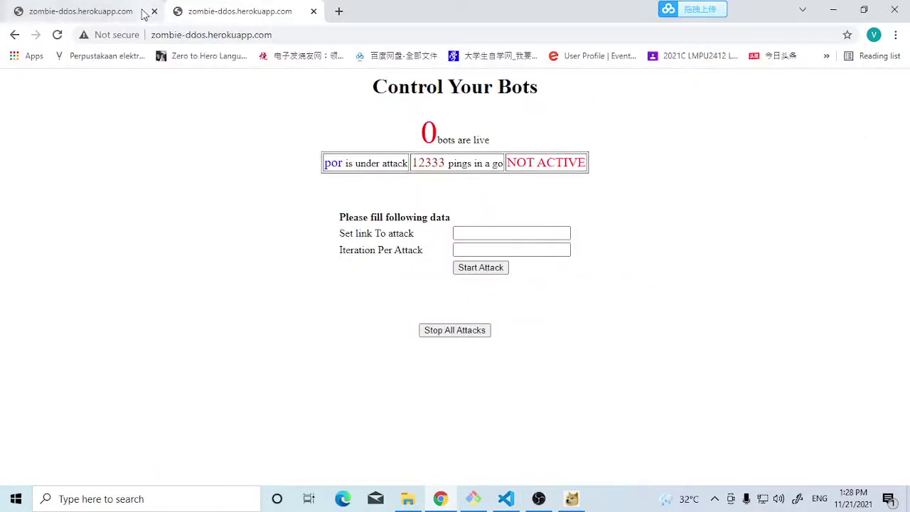
# - Close the older tabs and reload the control page, leaving one tab with 0 bots live
pyautogui.click(154, 11)
pyautogui.click(181, 11)
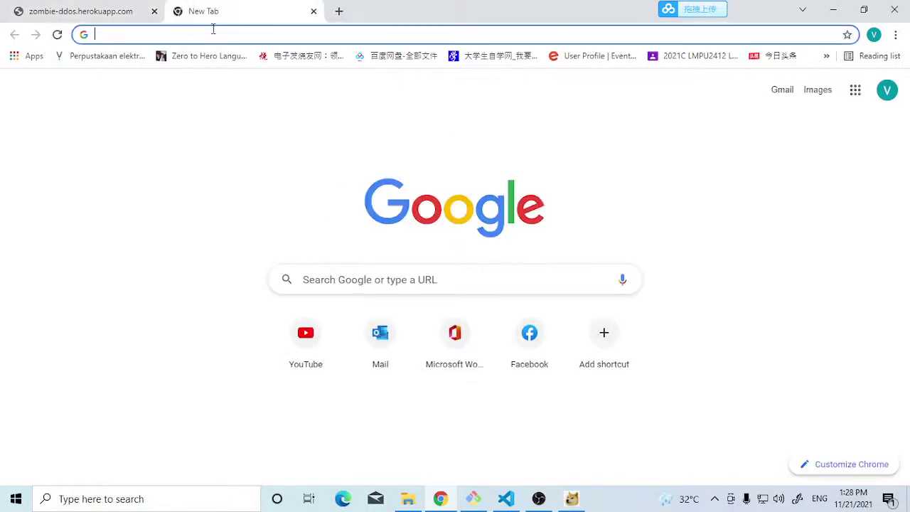
pyautogui.write('zombie-ddos.herokuapp.com')
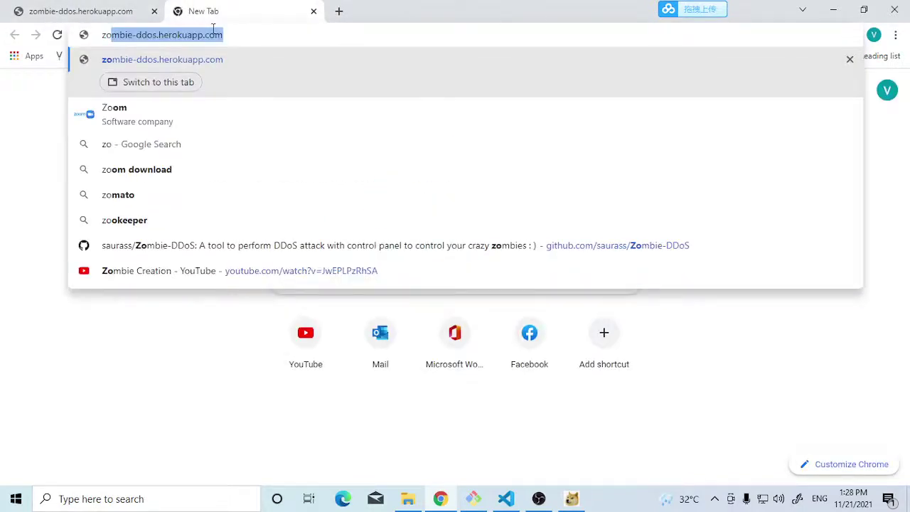
pyautogui.press('Return')
pyautogui.click(155, 11)
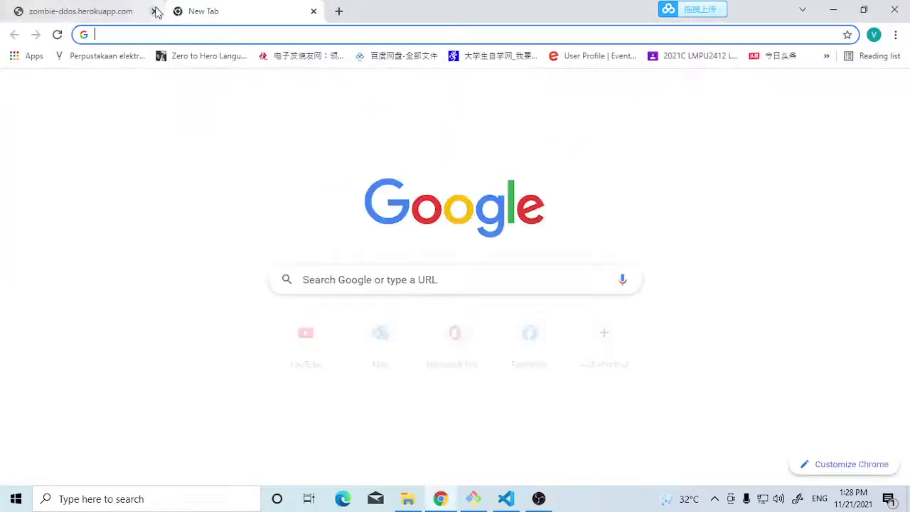
pyautogui.click(154, 12)
pyautogui.write('zombie-ddos.herokuapp.com')
pyautogui.press('Return')
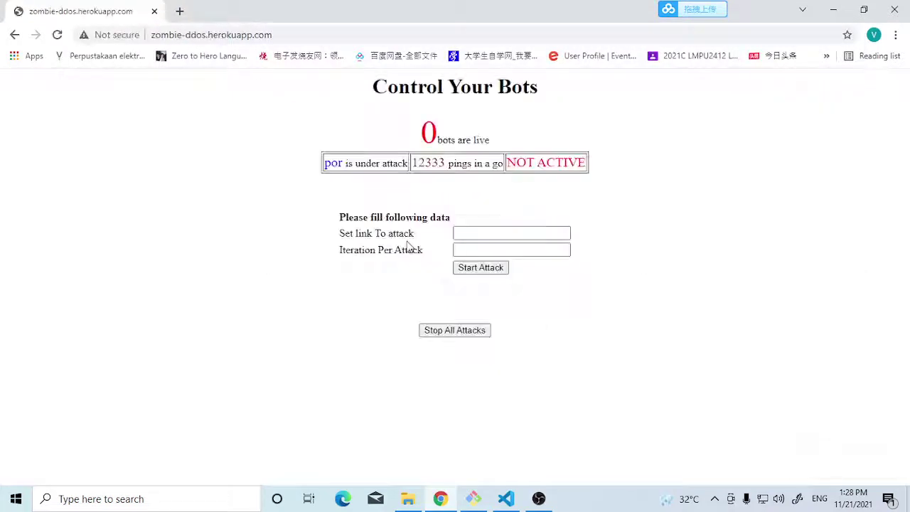
# - Review the VS Code terminal's launch output, then bring the Git Bash window forward
pyautogui.click(506, 499)
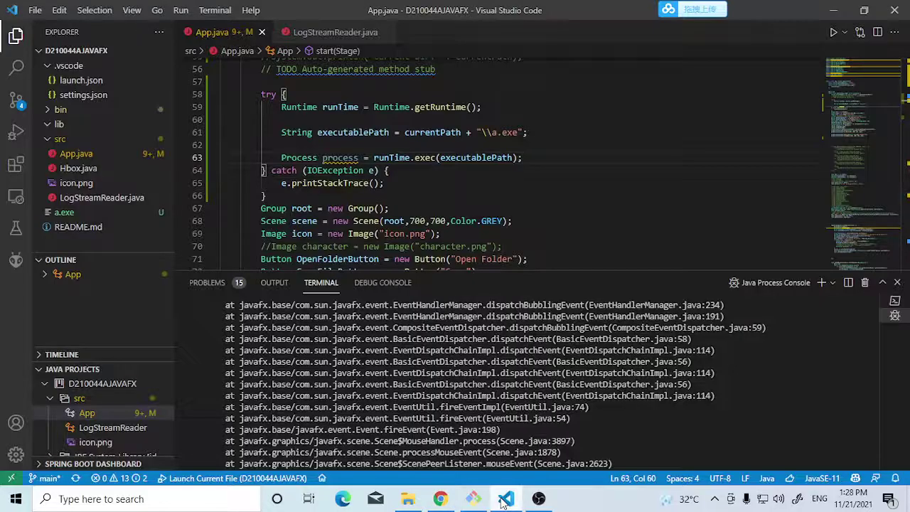
pyautogui.scroll(5, 533, 384)
pyautogui.scroll(-3, 534, 384)
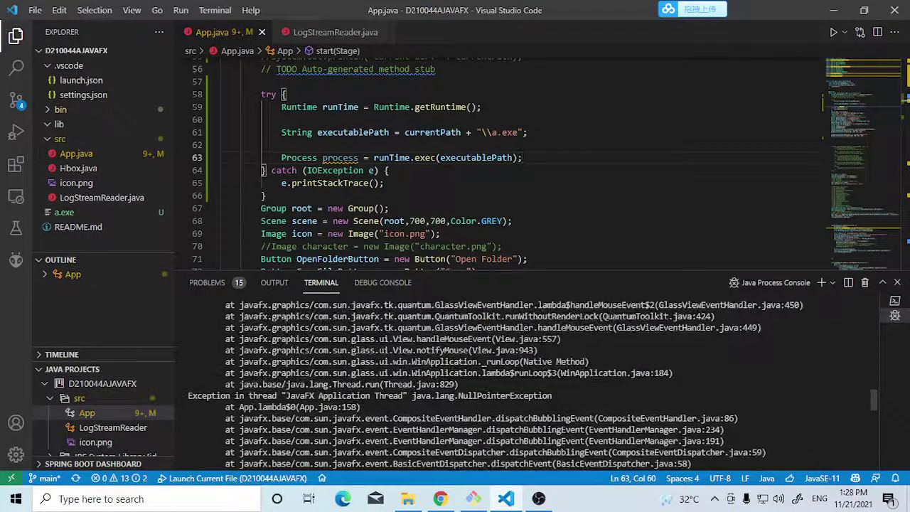
pyautogui.scroll(10, 534, 385)
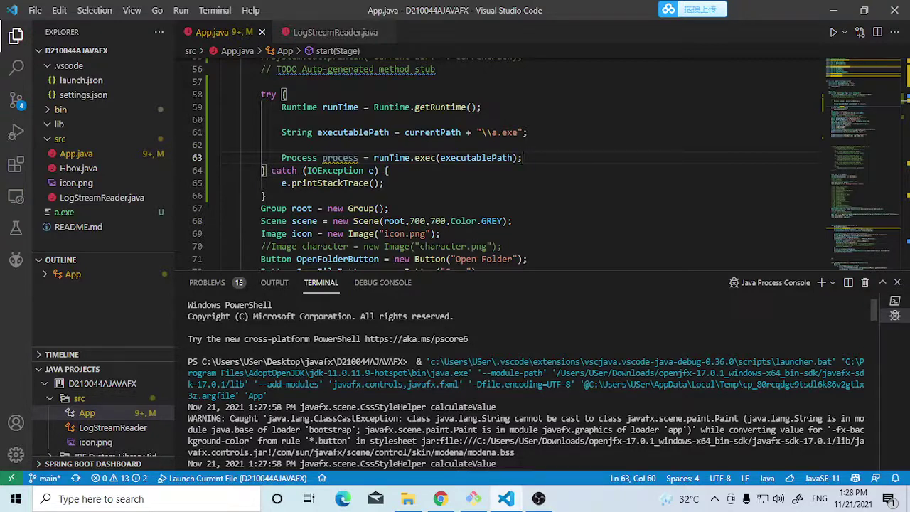
pyautogui.click(475, 498)
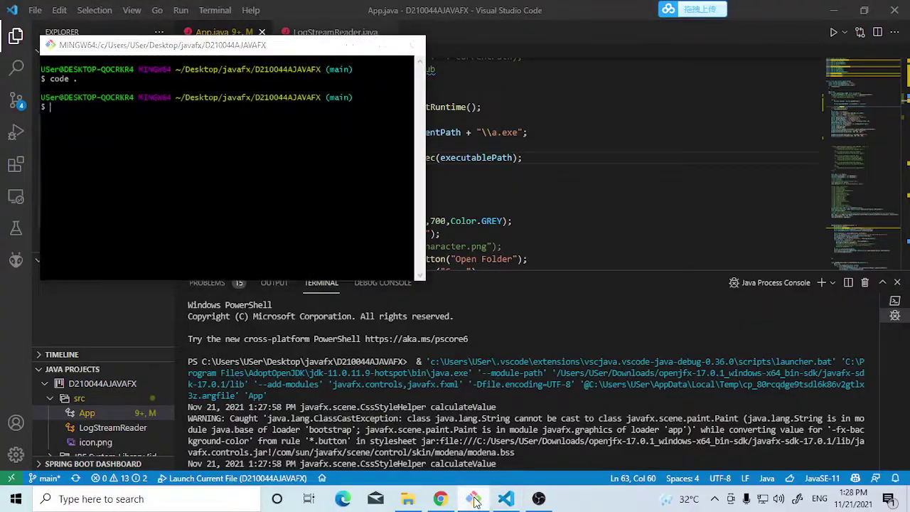
# - Reload the control page and reopen zombie-ddos.herokuapp.com in a fresh tab
pyautogui.click(441, 499)
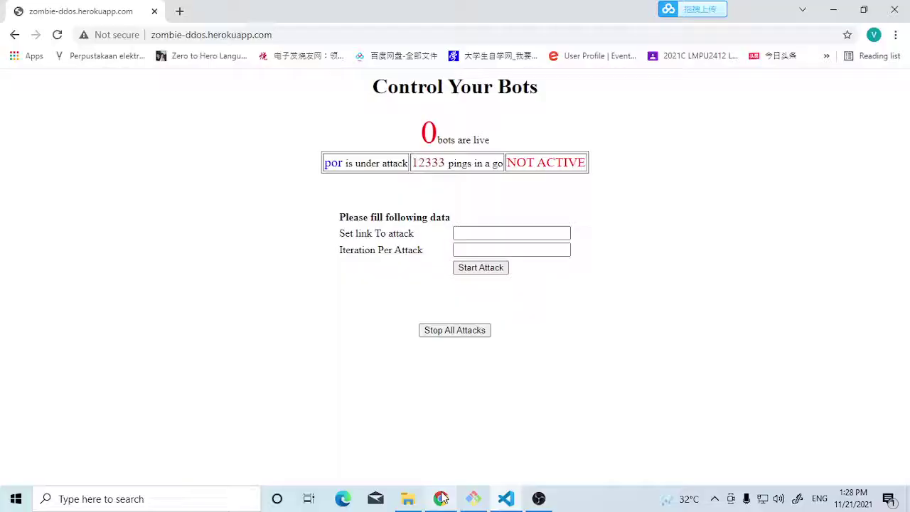
pyautogui.click(58, 34)
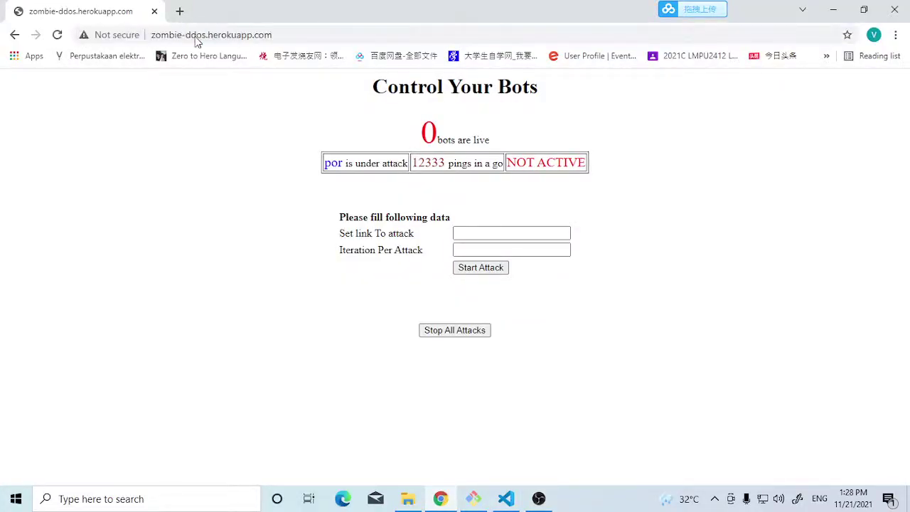
pyautogui.click(180, 11)
pyautogui.write('z')
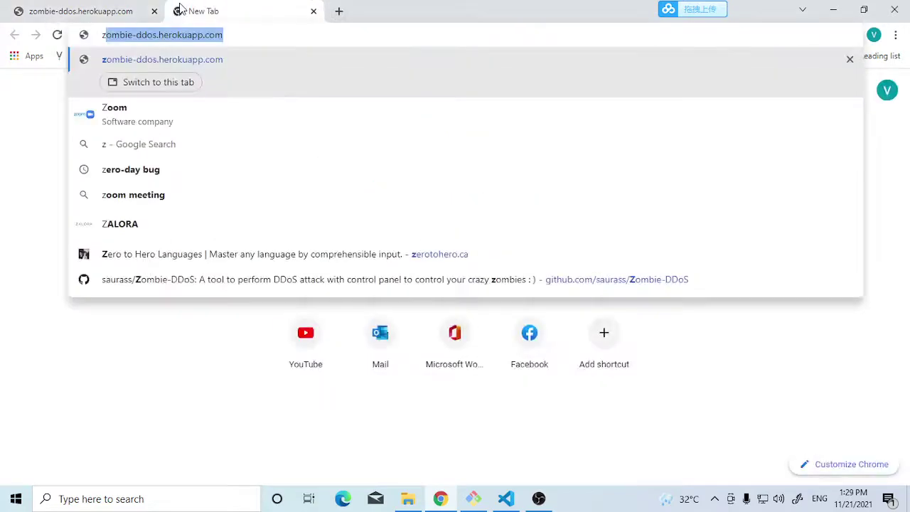
pyautogui.press('Return')
pyautogui.click(154, 11)
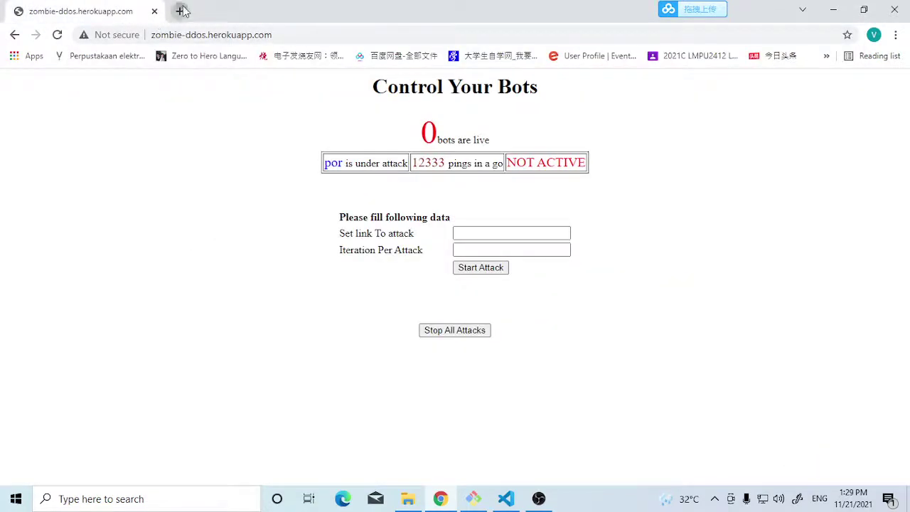
pyautogui.click(181, 12)
pyautogui.write('z')
pyautogui.press('Return')
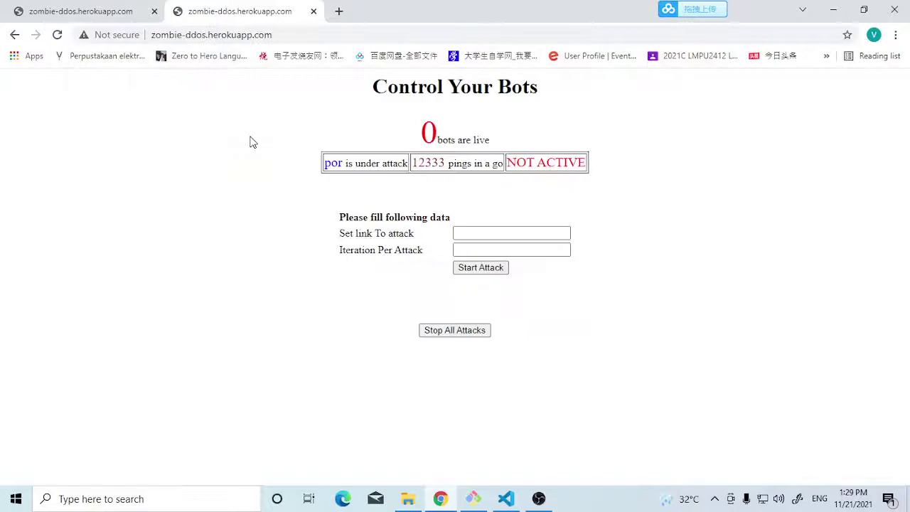
# - Relaunch the JavaFX app from VS Code and maximize the Java Studio Code window
pyautogui.click(506, 499)
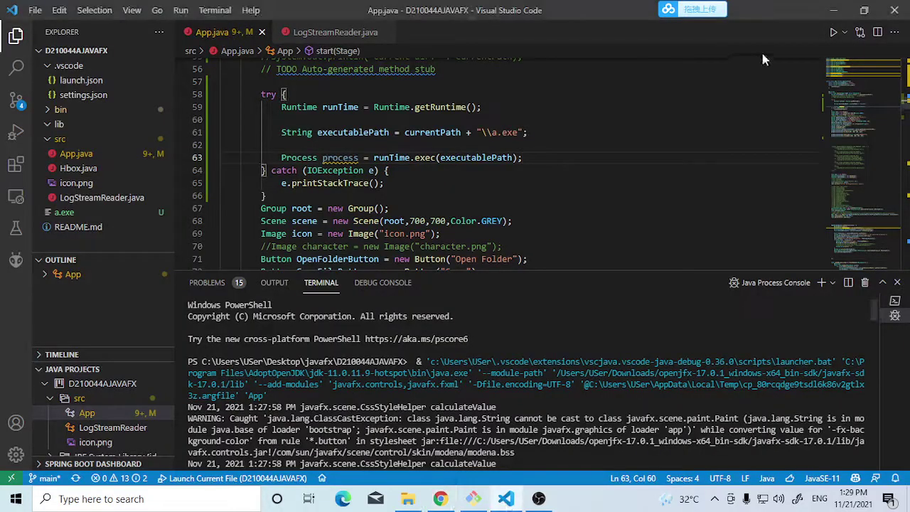
pyautogui.click(834, 33)
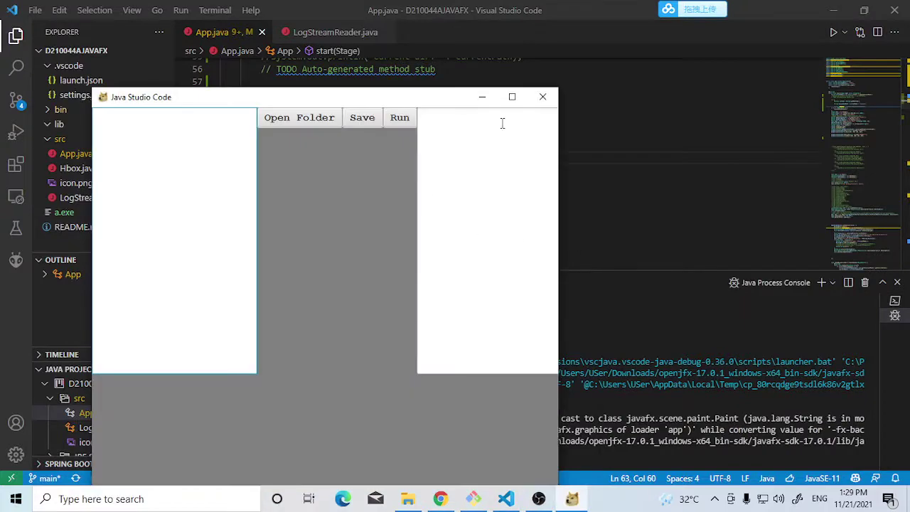
pyautogui.click(512, 97)
# - Load zombie-ddos.herokuapp.com in a new tab, close the old tab, and confirm 1 bot live
pyautogui.click(440, 498)
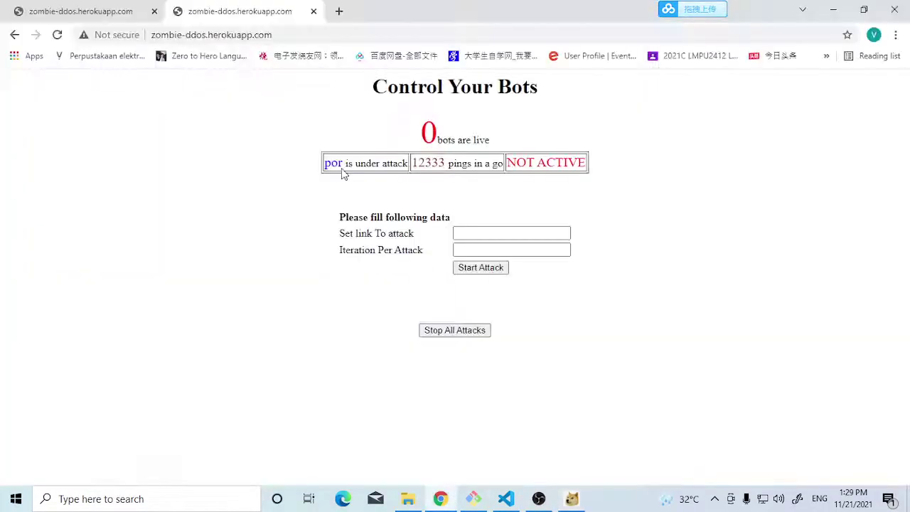
pyautogui.hotkey('ctrl', 't')
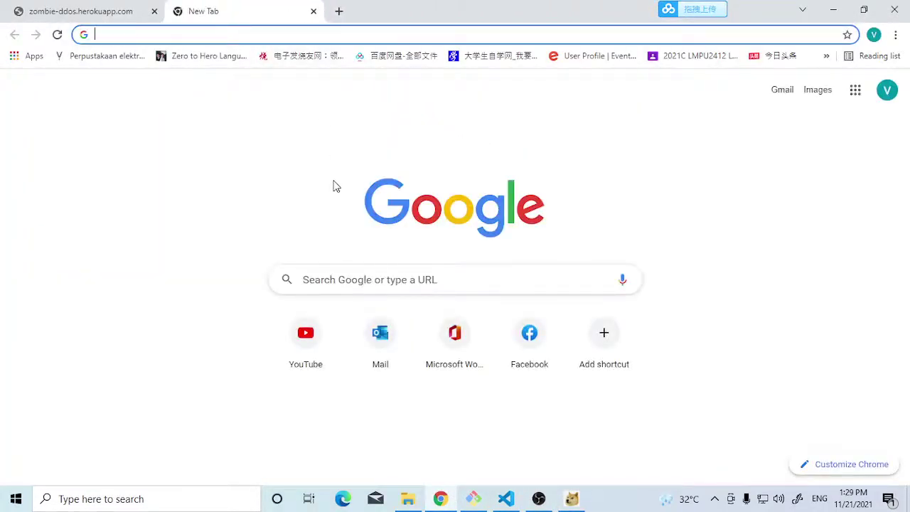
pyautogui.write('z')
pyautogui.press('Return')
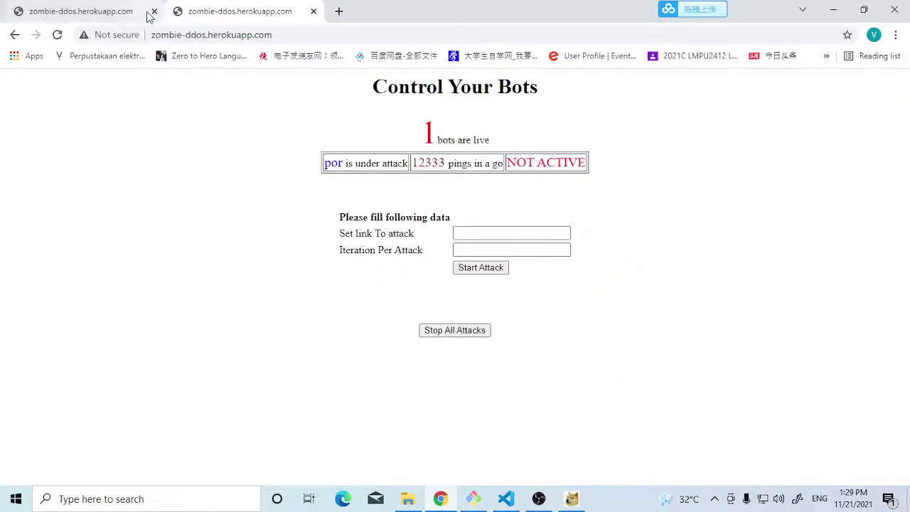
pyautogui.click(154, 11)
pyautogui.moveTo(399, 134); pyautogui.dragTo(576, 298)
pyautogui.click(576, 299)
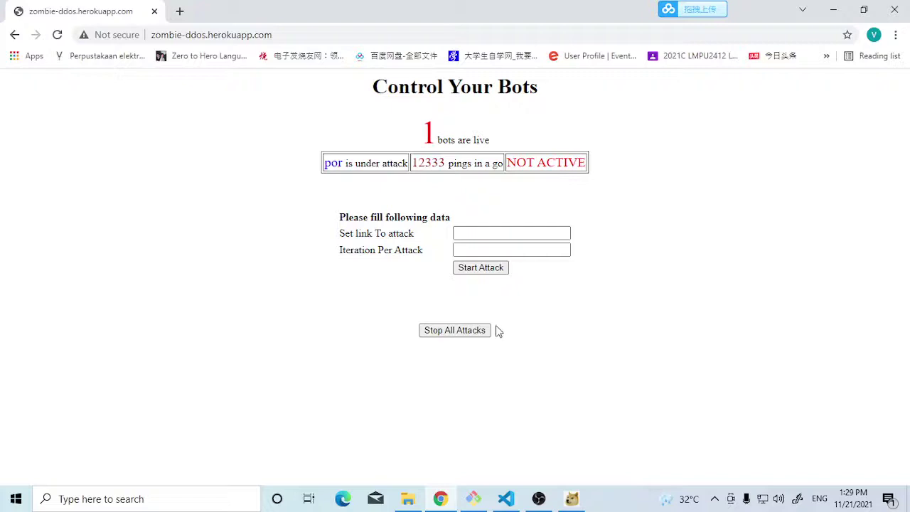
pyautogui.click(506, 499)
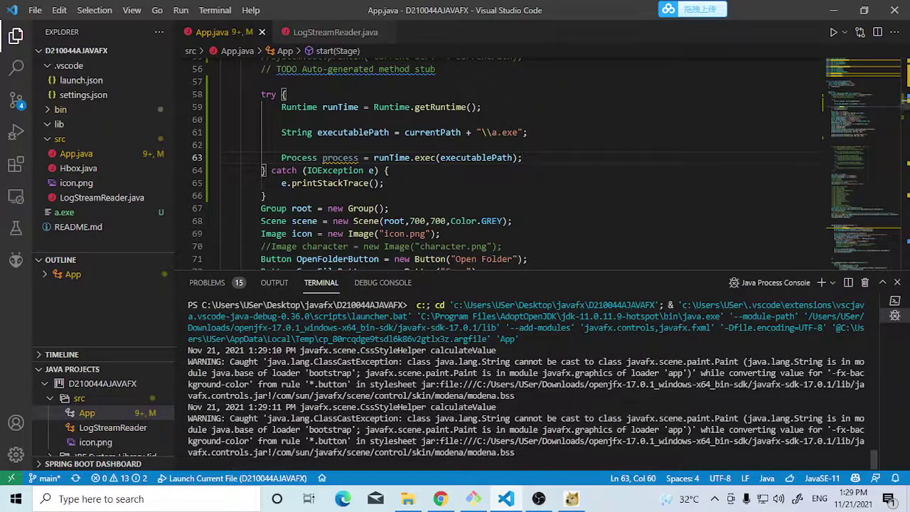
pyautogui.scroll(15, 498, 163)
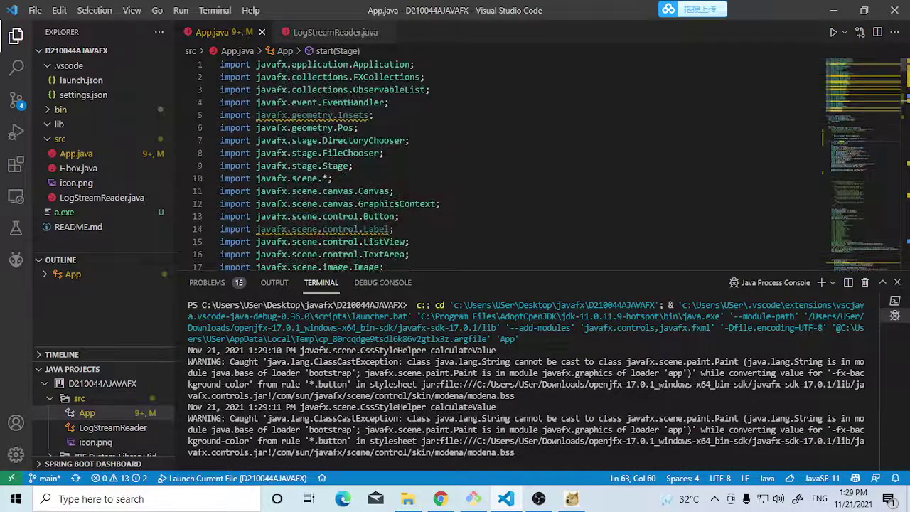
pyautogui.scroll(-15, 355, 213)
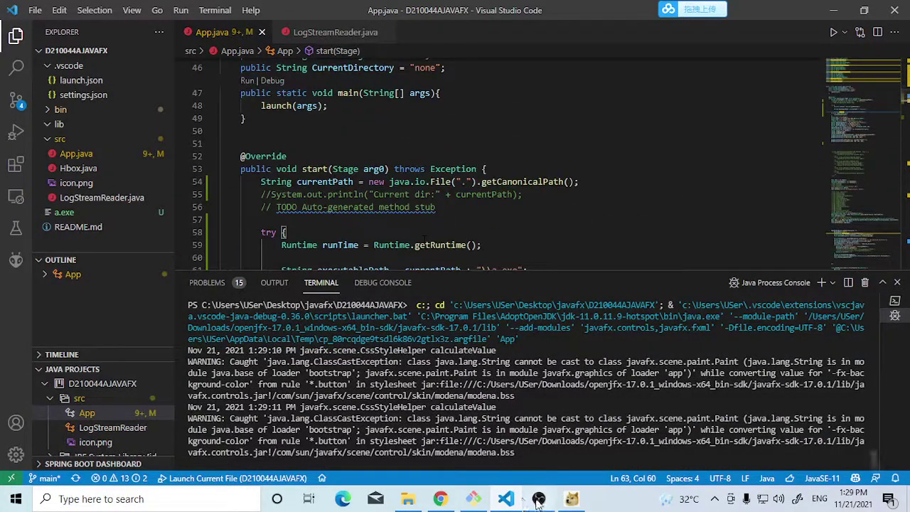